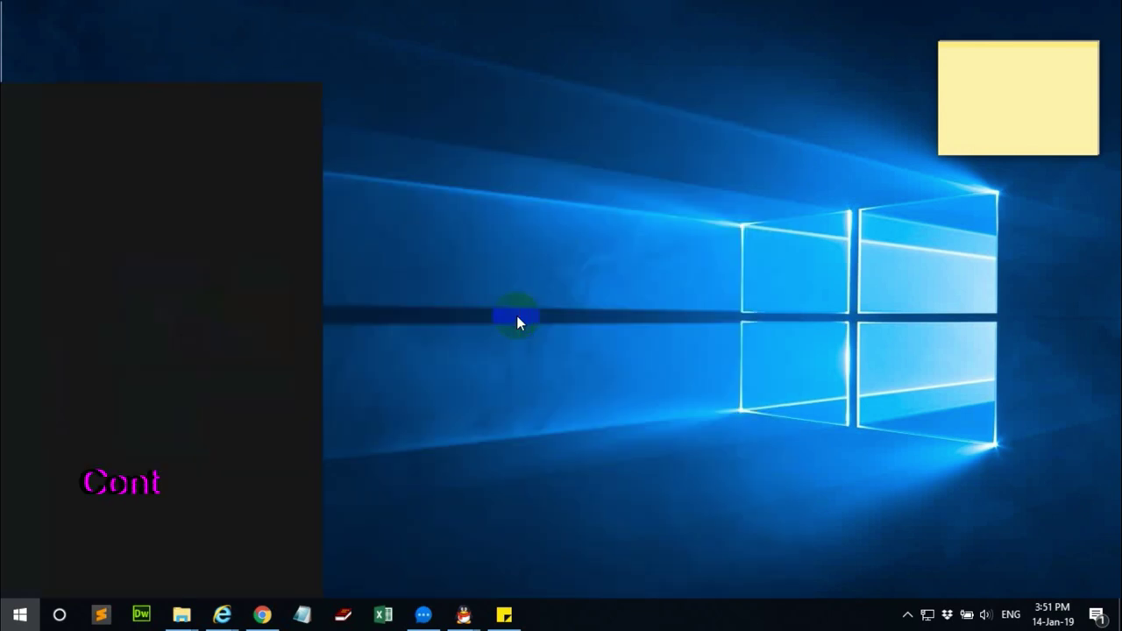
- Open Control Panel and go to Programs and Features
{"action": "type", "text": "trol"}
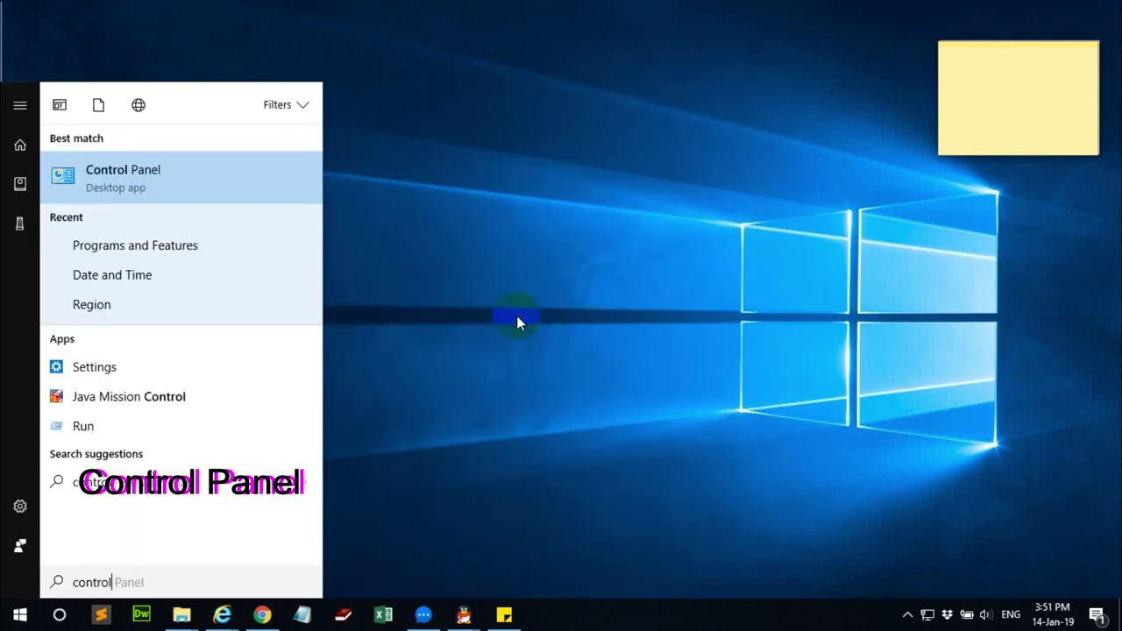
{"action": "key", "text": "Return"}
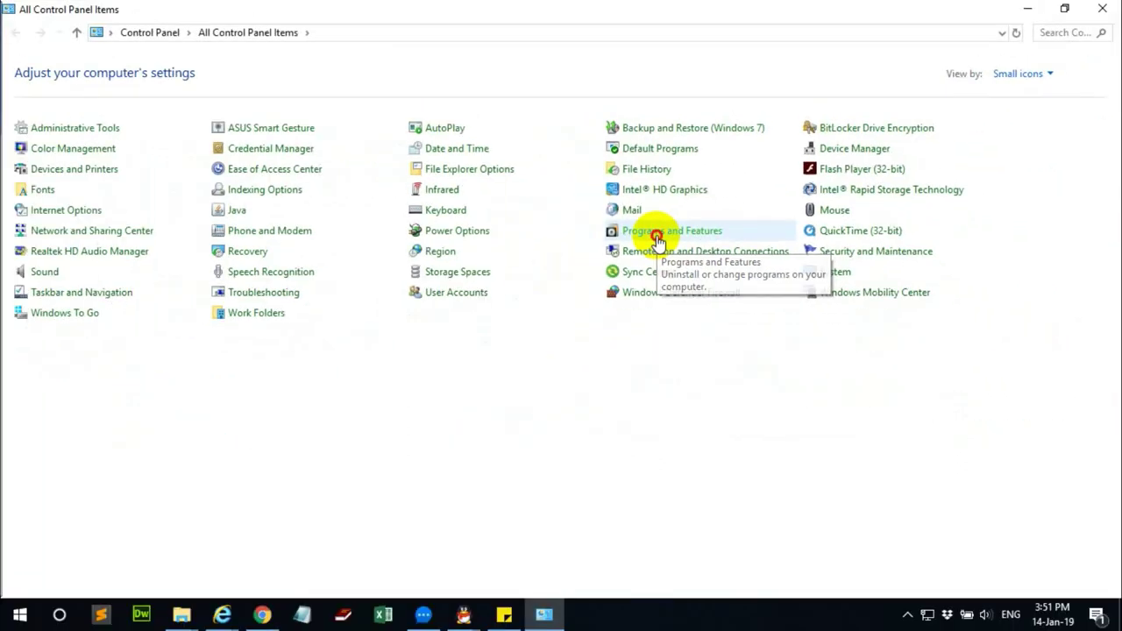
{"action": "left_click", "coordinate": [659, 234]}
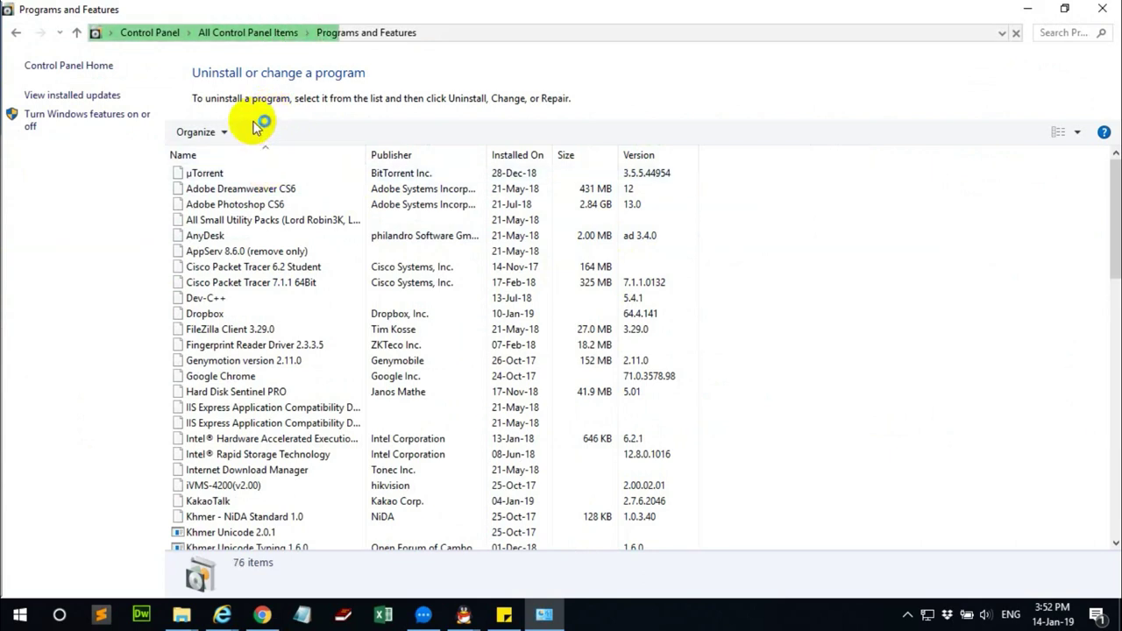
- Uninstall VEGAS Pro 15.0 from the installed programs list and confirm the removal
{"action": "scroll", "coordinate": [263, 420], "scroll_direction": "down", "scroll_amount": 4}
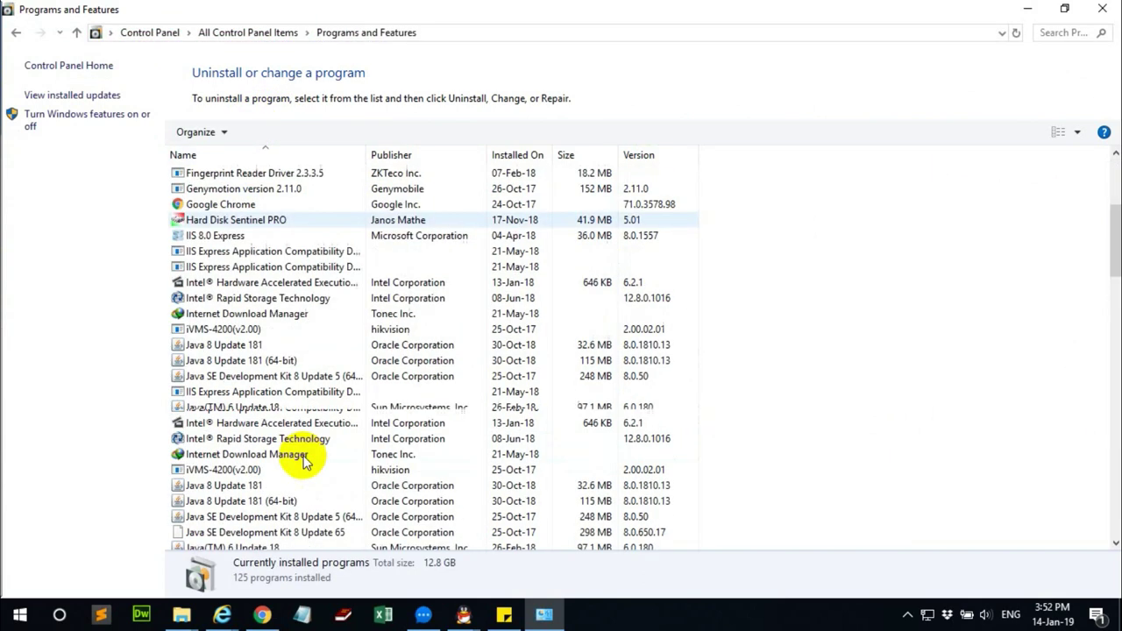
{"action": "scroll", "coordinate": [338, 429], "scroll_direction": "down", "scroll_amount": 6}
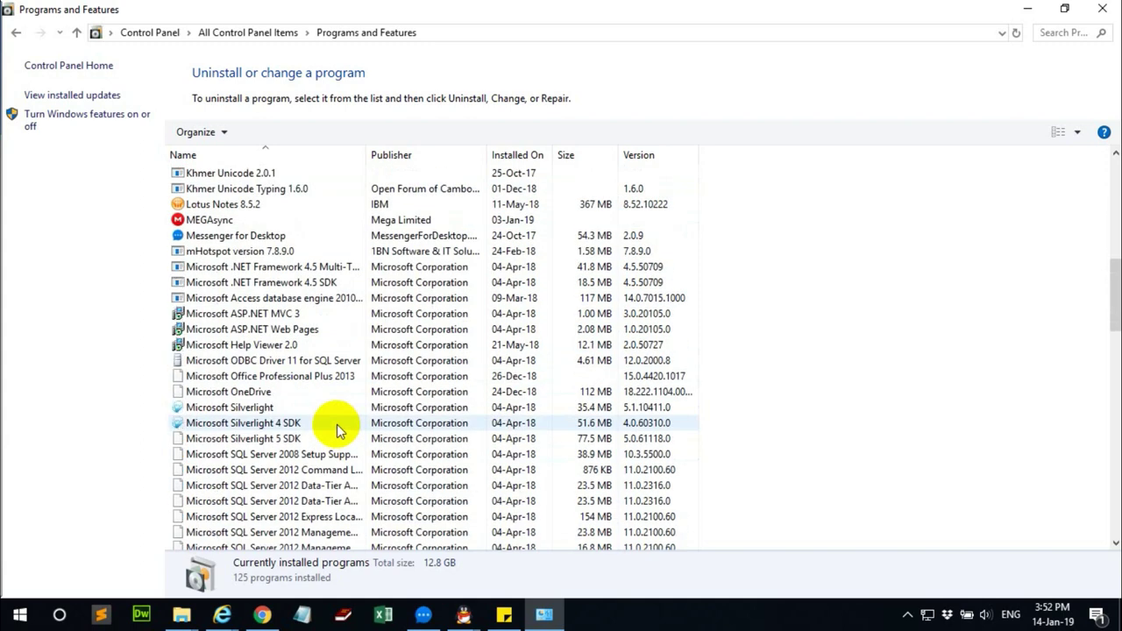
{"action": "scroll", "coordinate": [337, 394], "scroll_direction": "down", "scroll_amount": 9}
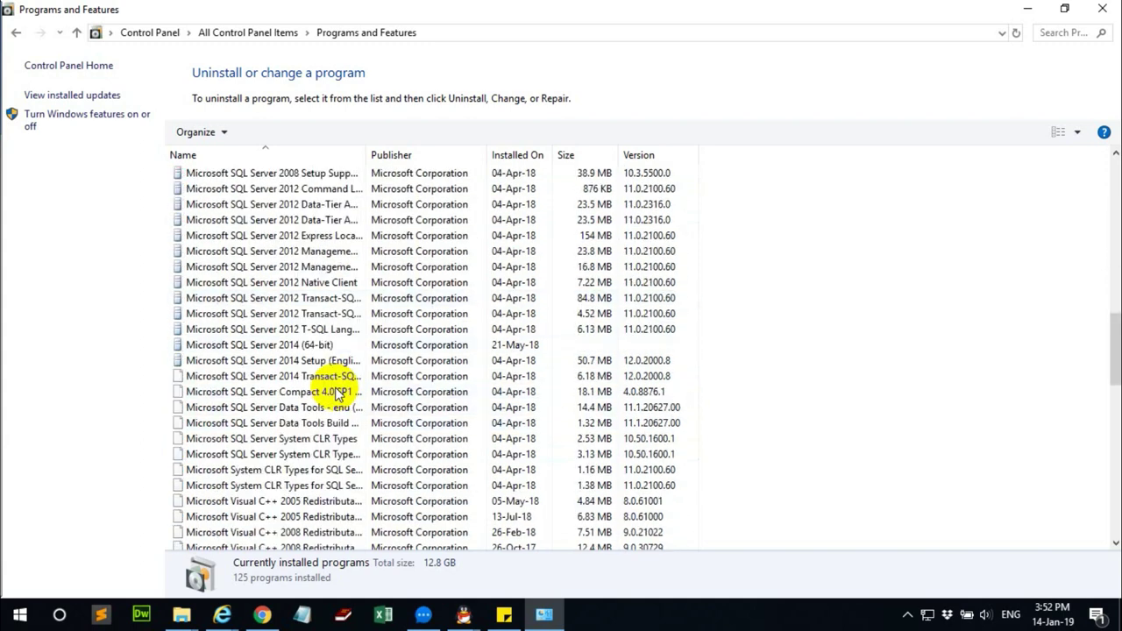
{"action": "scroll", "coordinate": [338, 393], "scroll_direction": "down", "scroll_amount": 15}
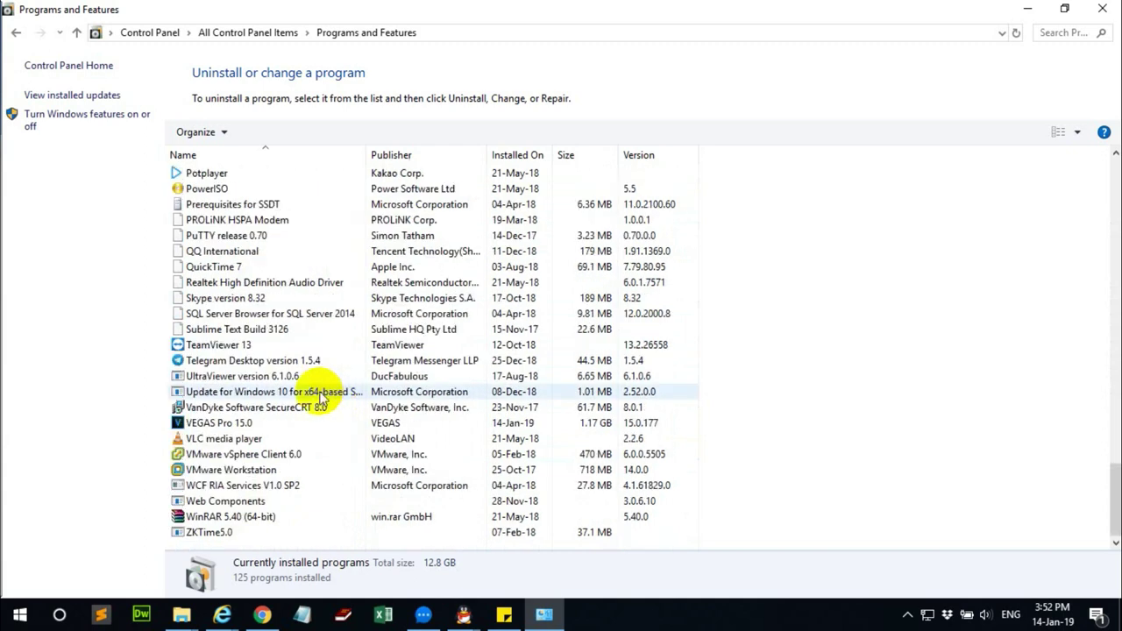
{"action": "left_click", "coordinate": [200, 426]}
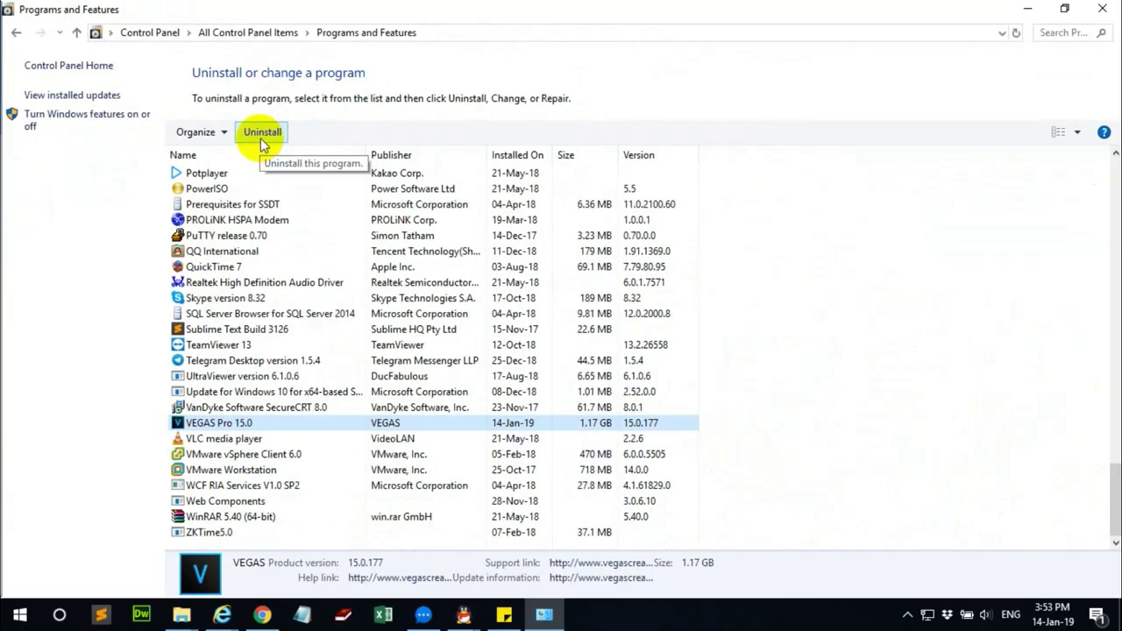
{"action": "left_click", "coordinate": [261, 137]}
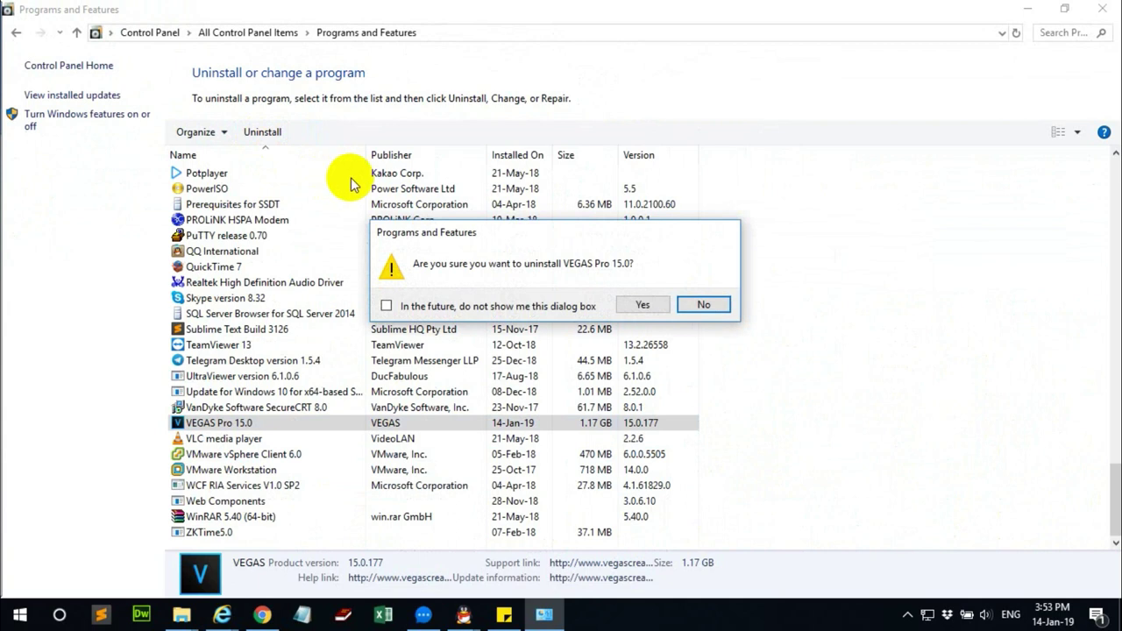
{"action": "left_click", "coordinate": [633, 305]}
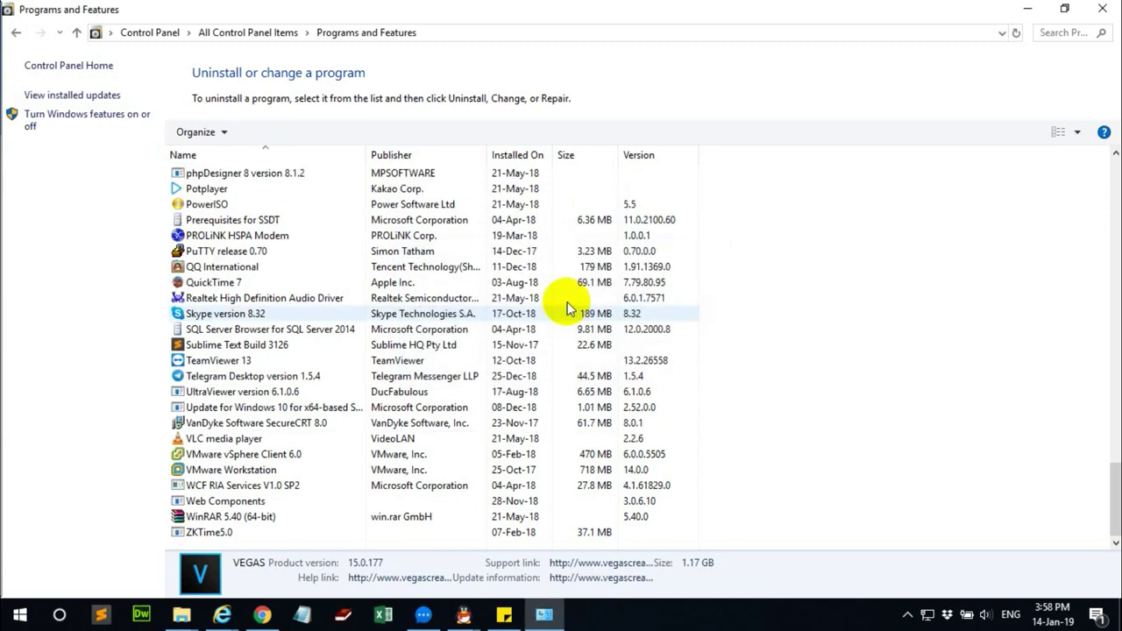
- Check the installed programs list, especially the entries starting with V, for any remaining VEGAS Pro entry
{"action": "scroll", "coordinate": [426, 370], "scroll_direction": "up", "scroll_amount": 4}
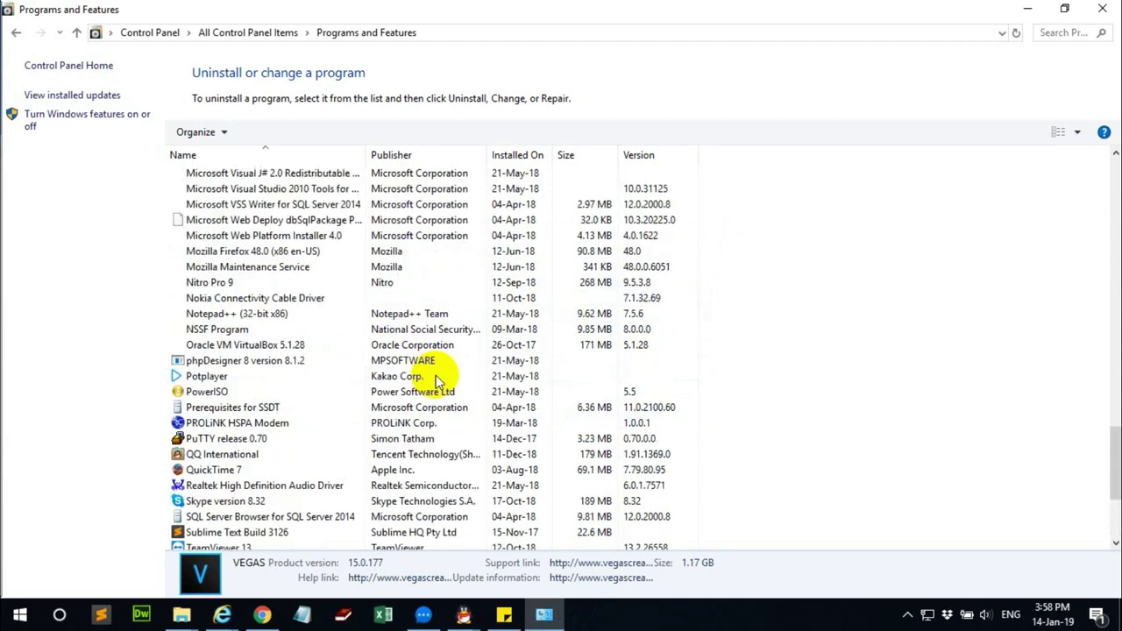
{"action": "scroll", "coordinate": [458, 326], "scroll_direction": "up", "scroll_amount": 10}
{"action": "scroll", "coordinate": [464, 337], "scroll_direction": "down", "scroll_amount": 8}
{"action": "left_click", "coordinate": [412, 315]}
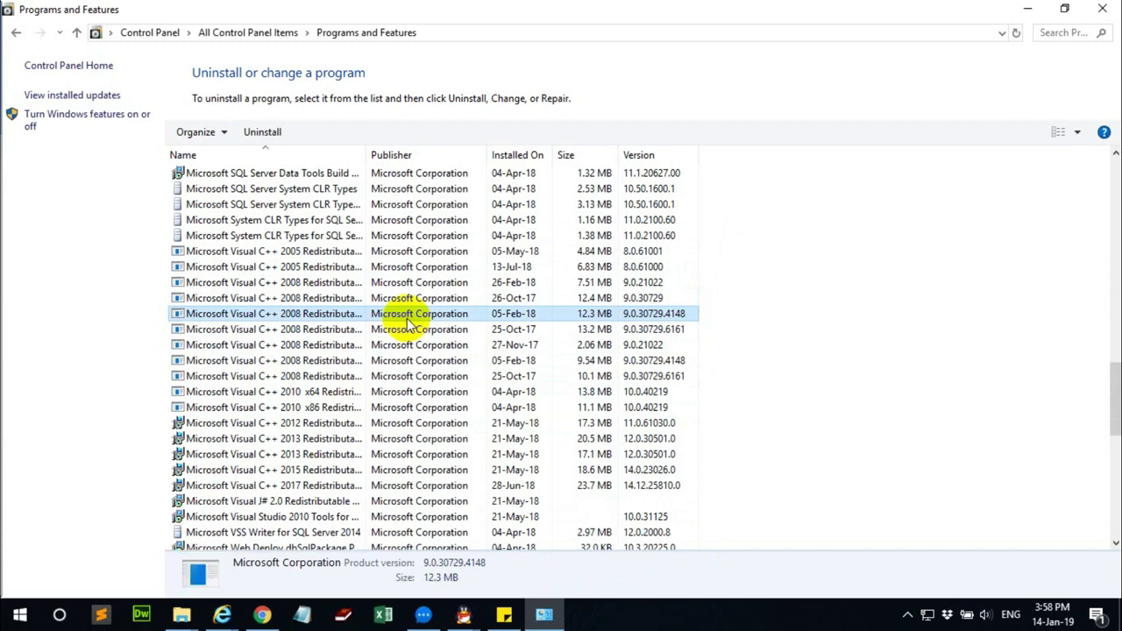
{"action": "key", "text": "v"}
{"action": "key", "text": "v"}
{"action": "key", "text": "v"}
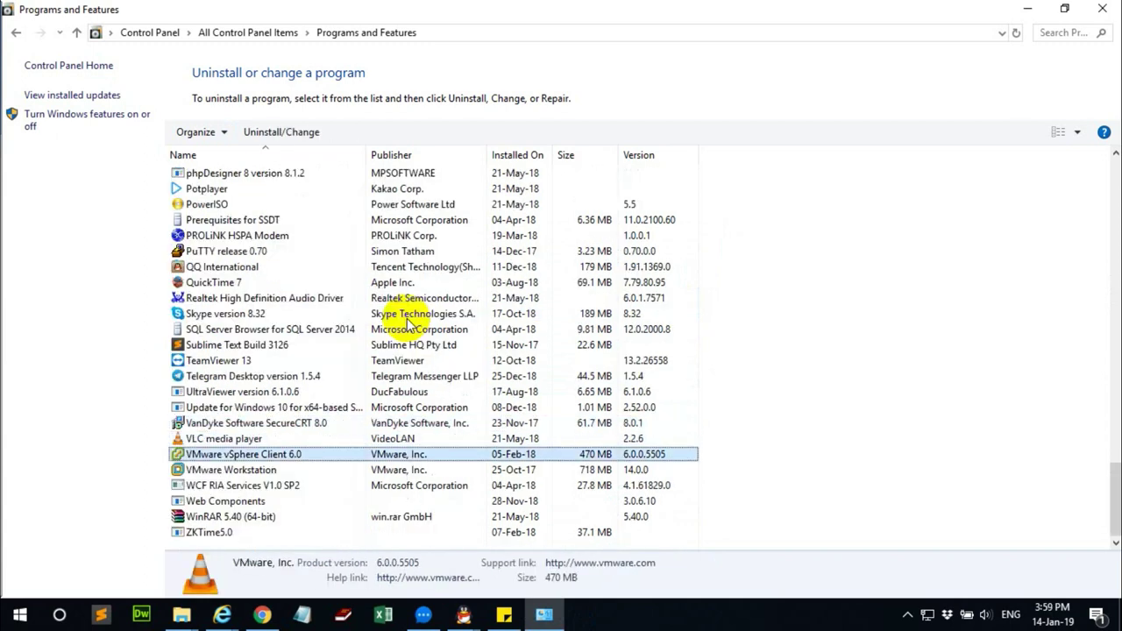
{"action": "key", "text": "v"}
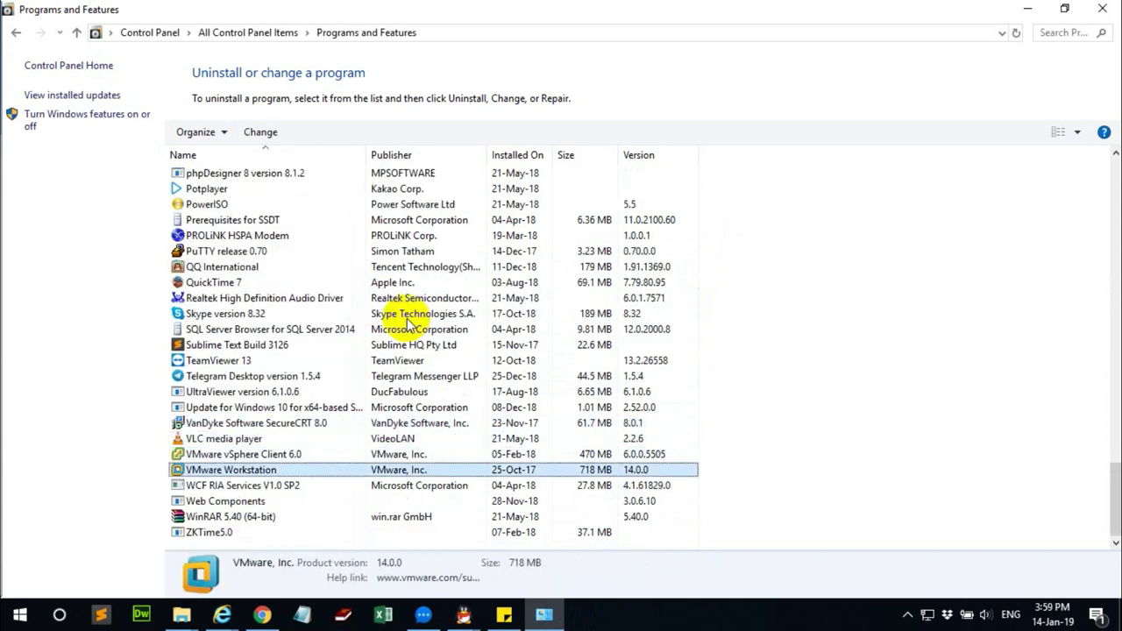
{"action": "key", "text": "w"}
{"action": "key", "text": "w"}
{"action": "key", "text": "w"}
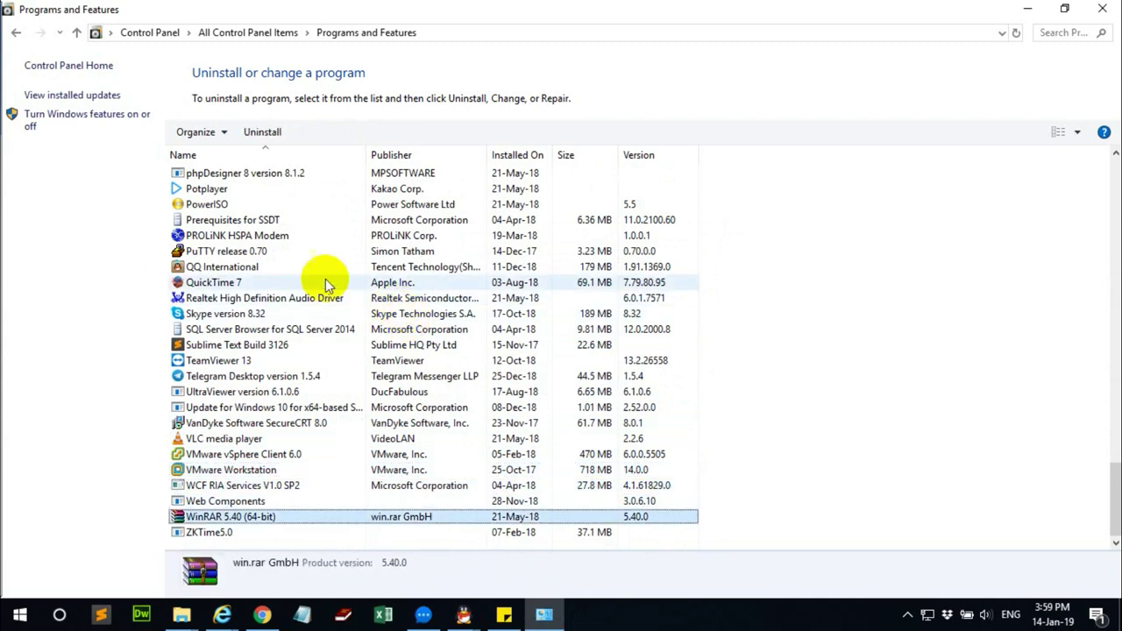
{"action": "key", "text": "s"}
{"action": "key", "text": "u"}
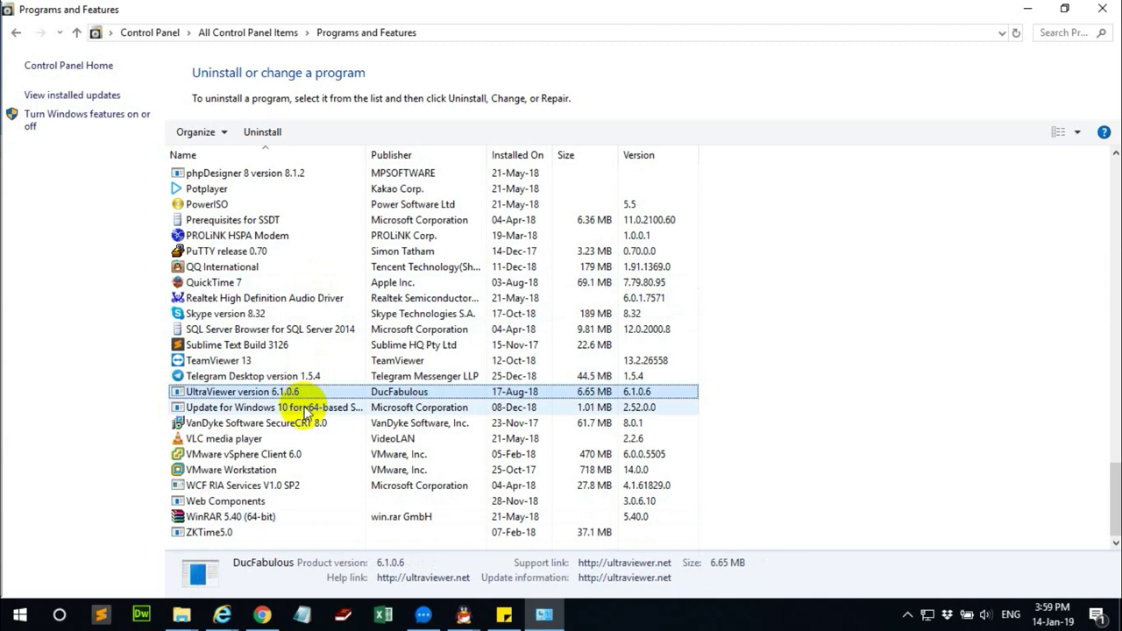
{"action": "scroll", "coordinate": [313, 388], "scroll_direction": "up", "scroll_amount": 3}
{"action": "scroll", "coordinate": [315, 389], "scroll_direction": "down", "scroll_amount": 3}
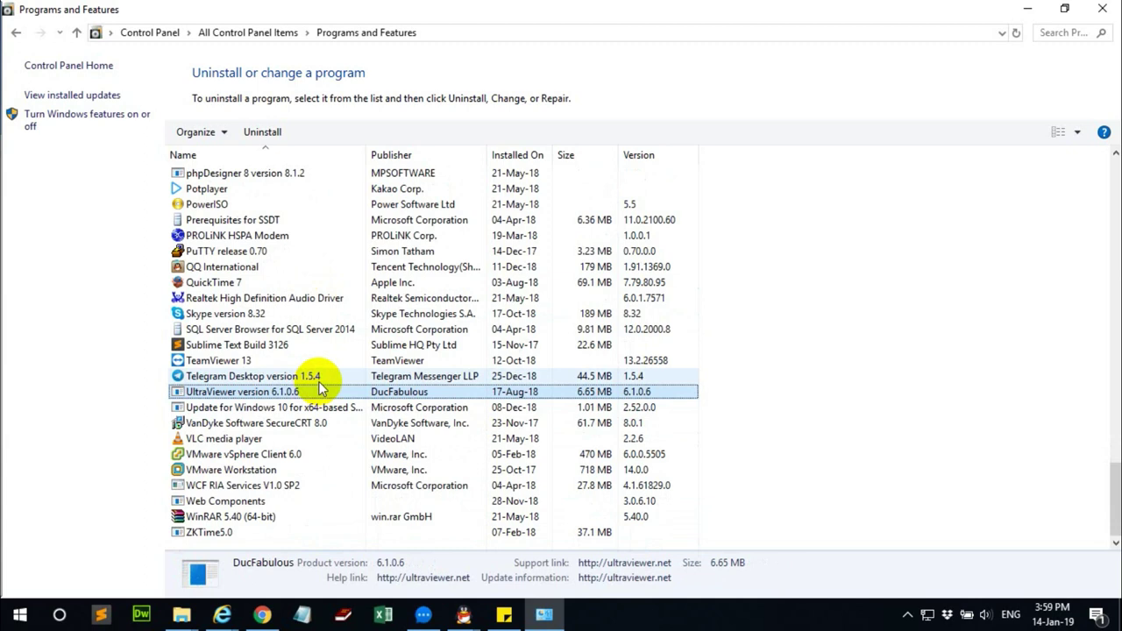
{"action": "scroll", "coordinate": [316, 409], "scroll_direction": "up", "scroll_amount": 5}
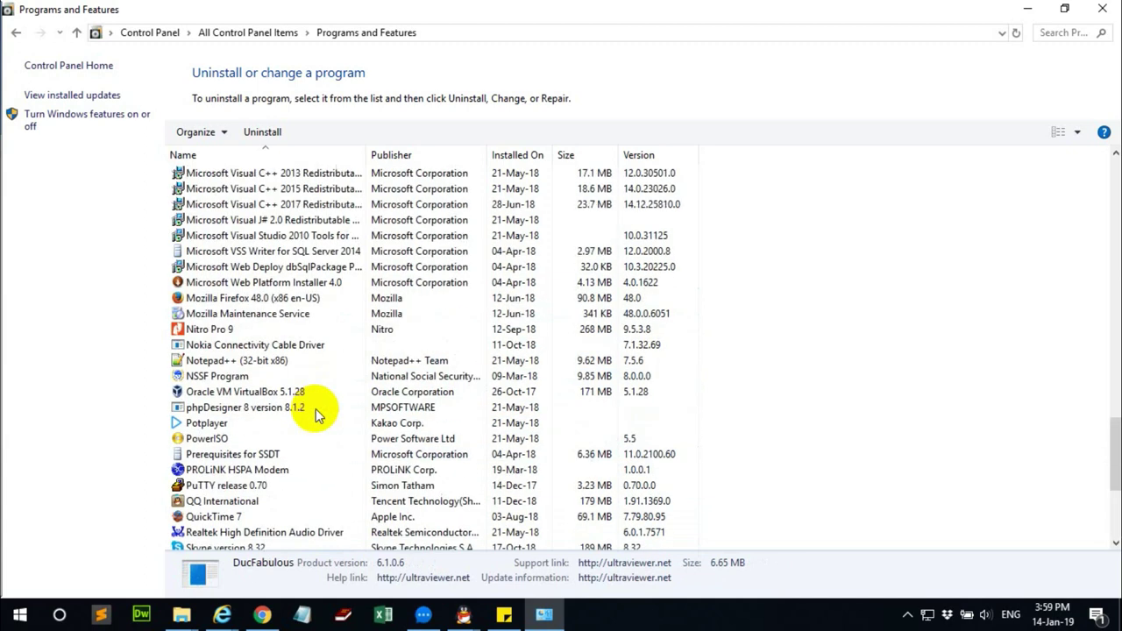
{"action": "scroll", "coordinate": [313, 412], "scroll_direction": "up", "scroll_amount": 15}
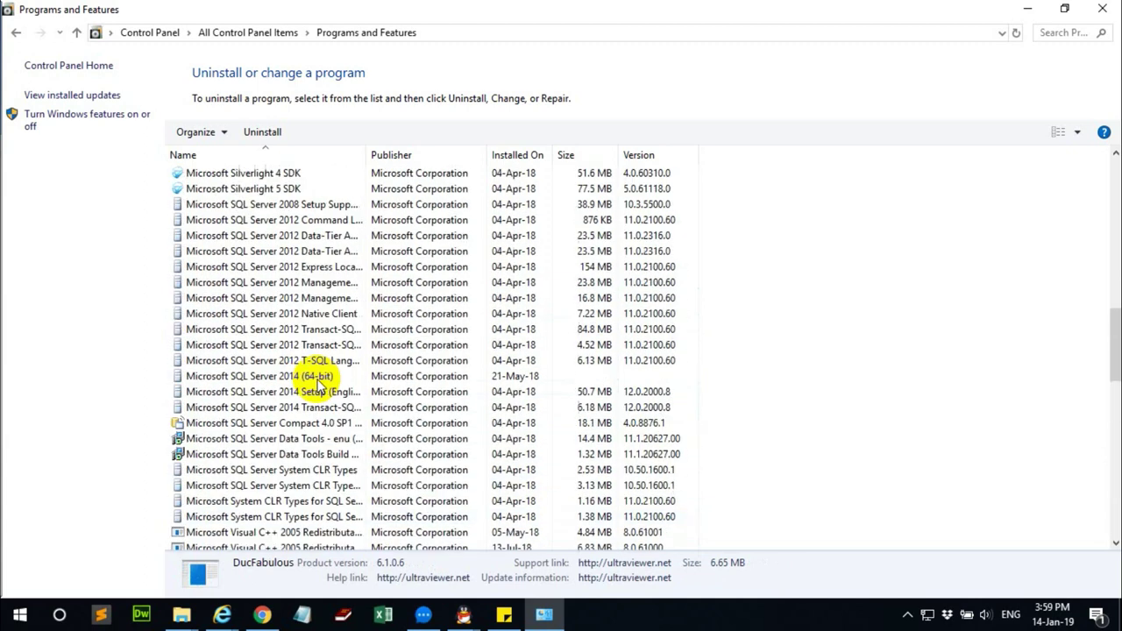
{"action": "scroll", "coordinate": [319, 383], "scroll_direction": "up", "scroll_amount": 4}
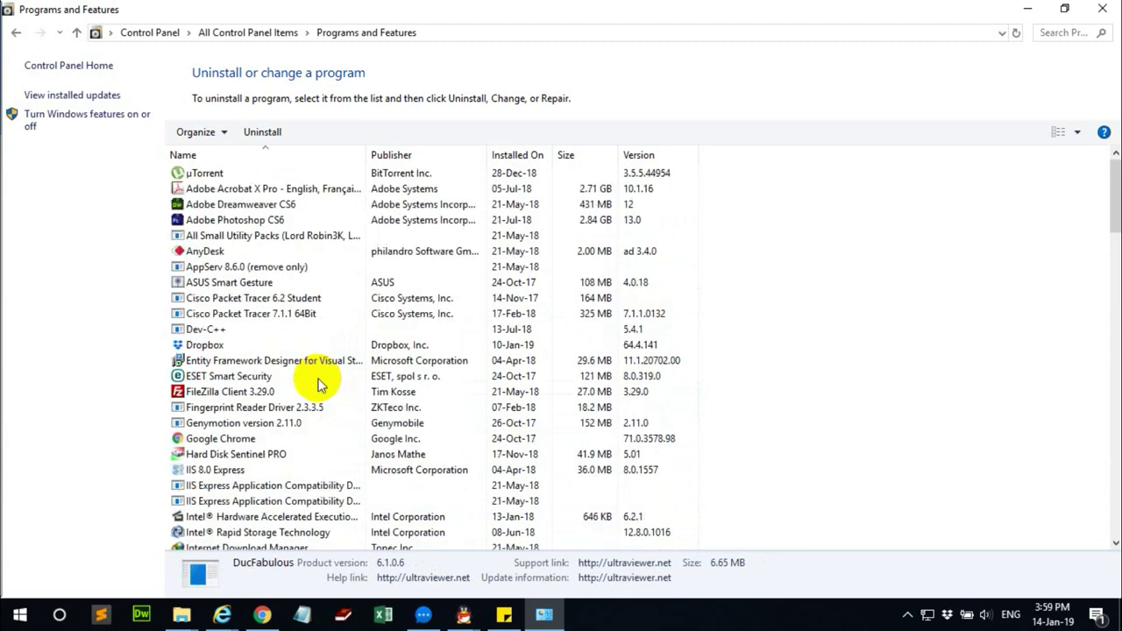
{"action": "key", "text": "Down"}
{"action": "key", "text": "Down"}
{"action": "key", "text": "Down"}
{"action": "key", "text": "Down"}
{"action": "key", "text": "Down"}
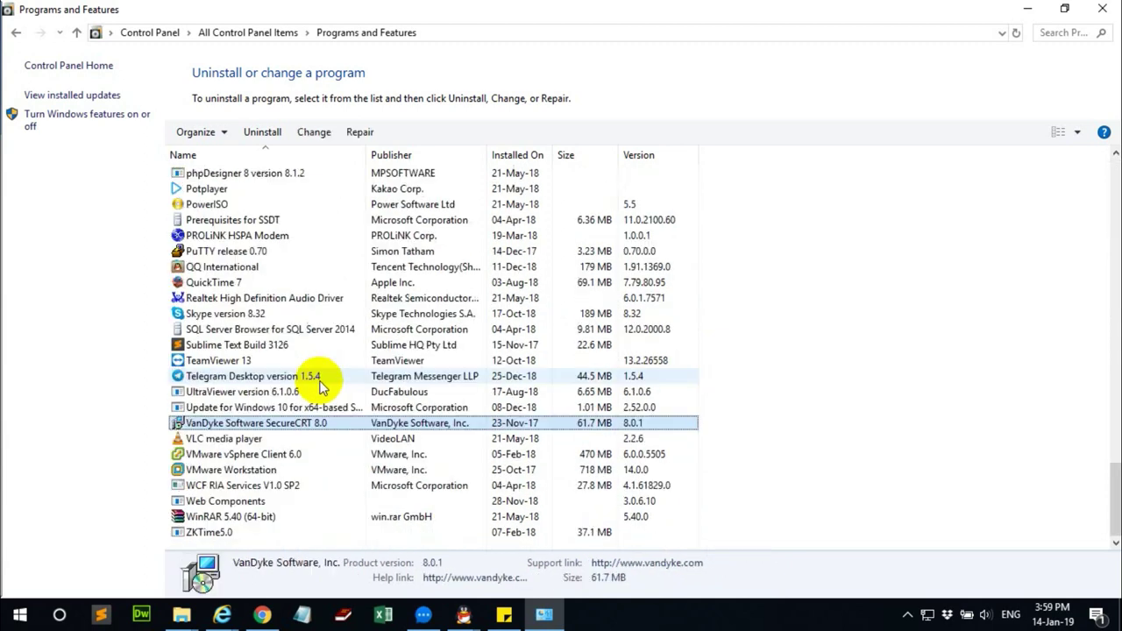
{"action": "key", "text": "Up"}
{"action": "key", "text": "Up"}
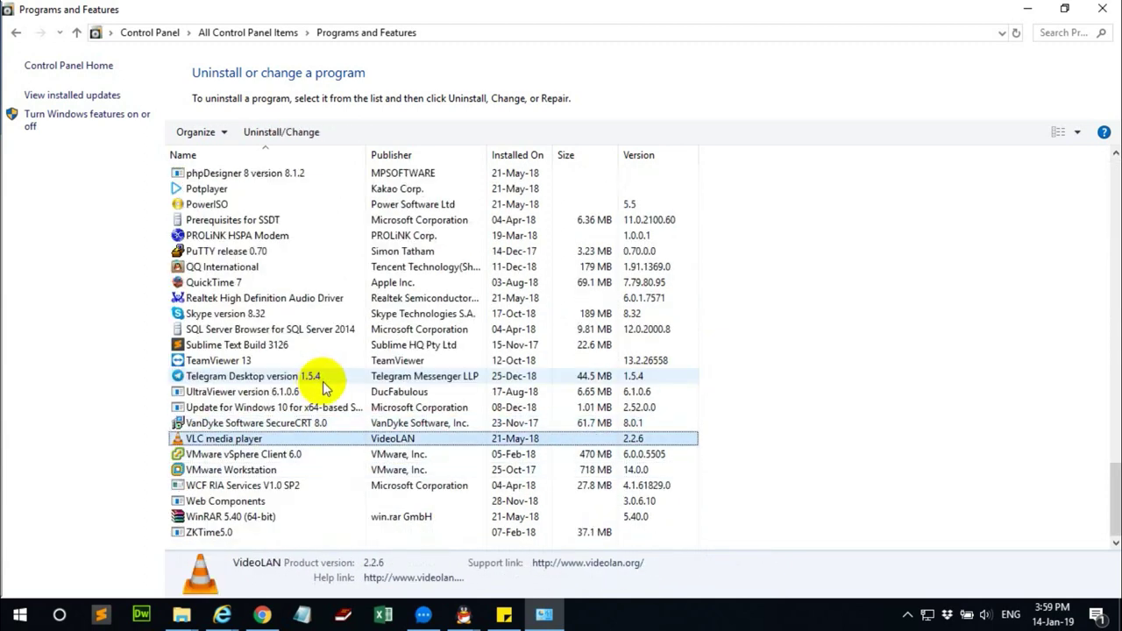
{"action": "key", "text": "Down"}
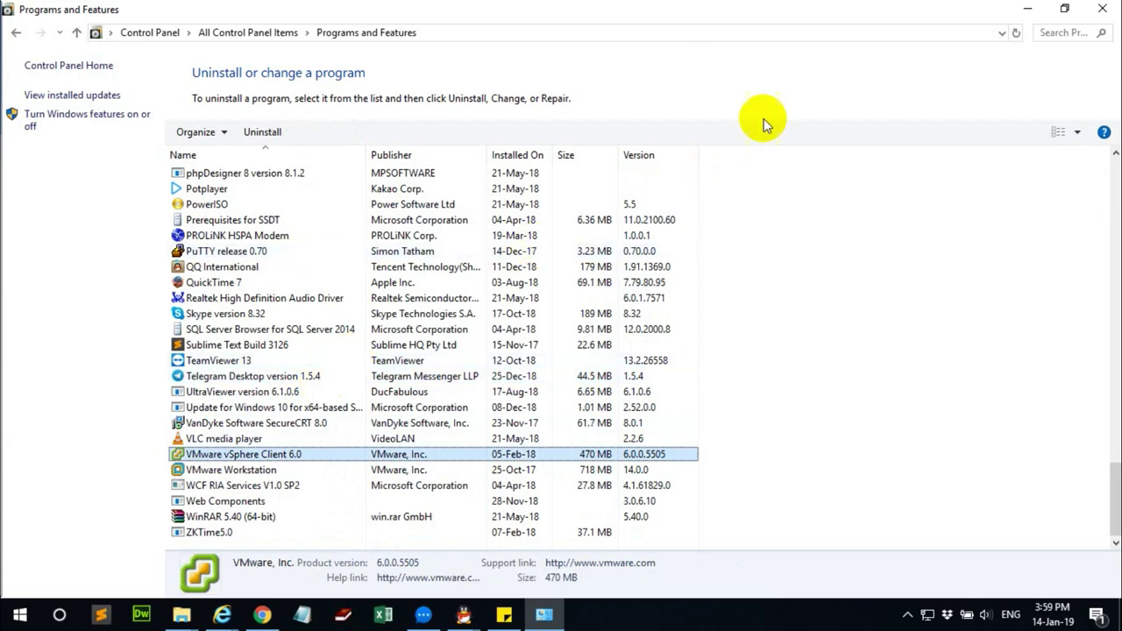
{"action": "left_click", "coordinate": [1016, 12]}
{"action": "left_click", "coordinate": [674, 149]}
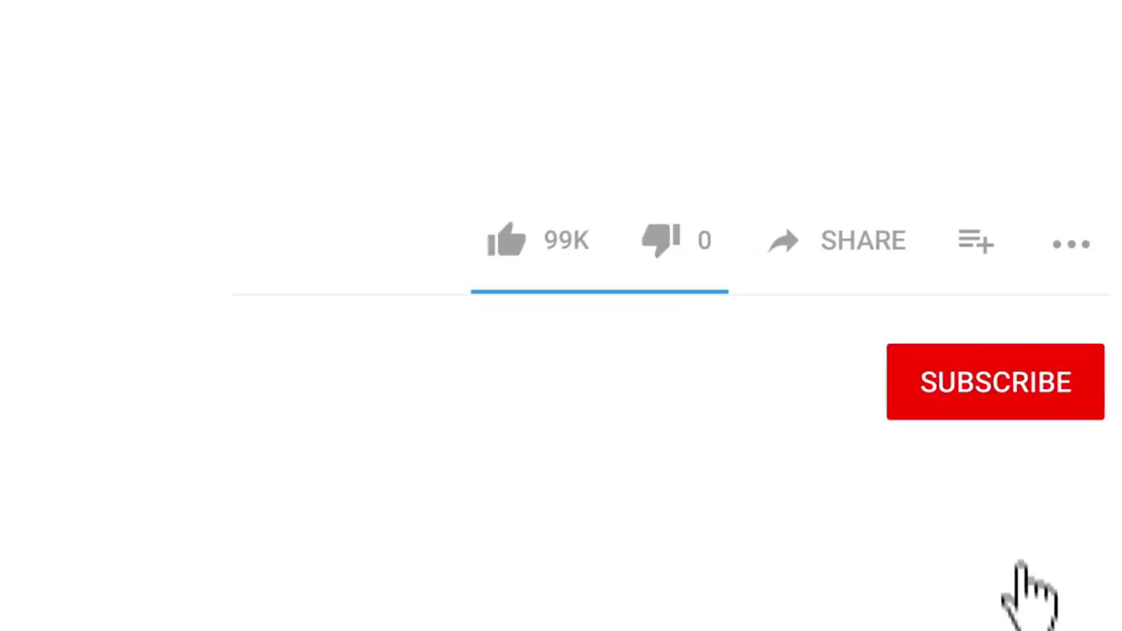